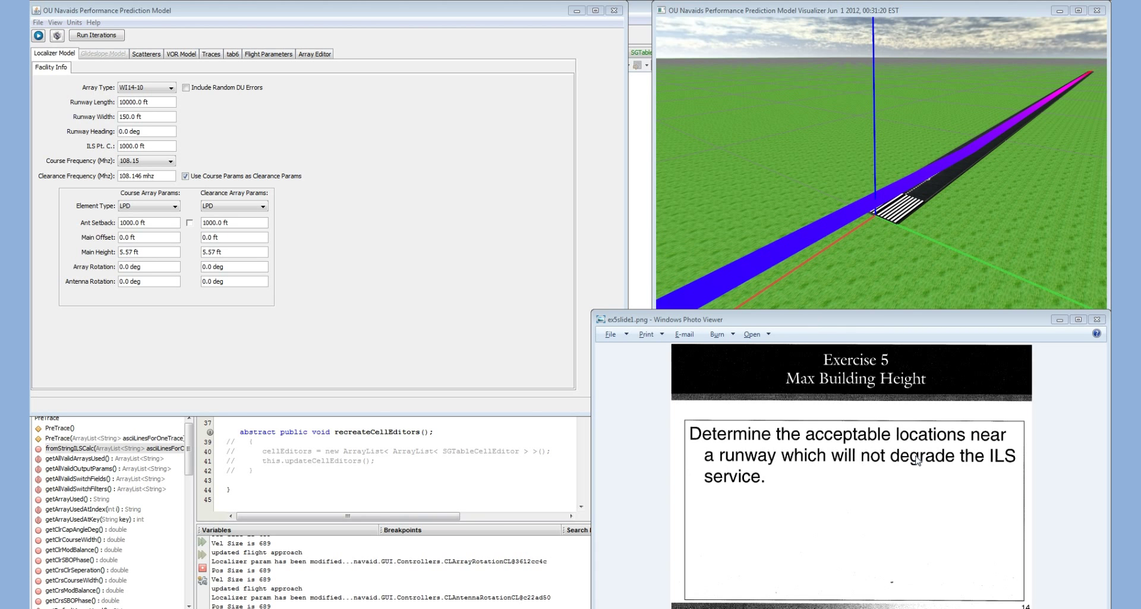
# Advance the exercise slides to the ILS information slide listing the 9,000 ft runway and 110.0 MHz.
pyautogui.click(863, 324)
pyautogui.press('Right')
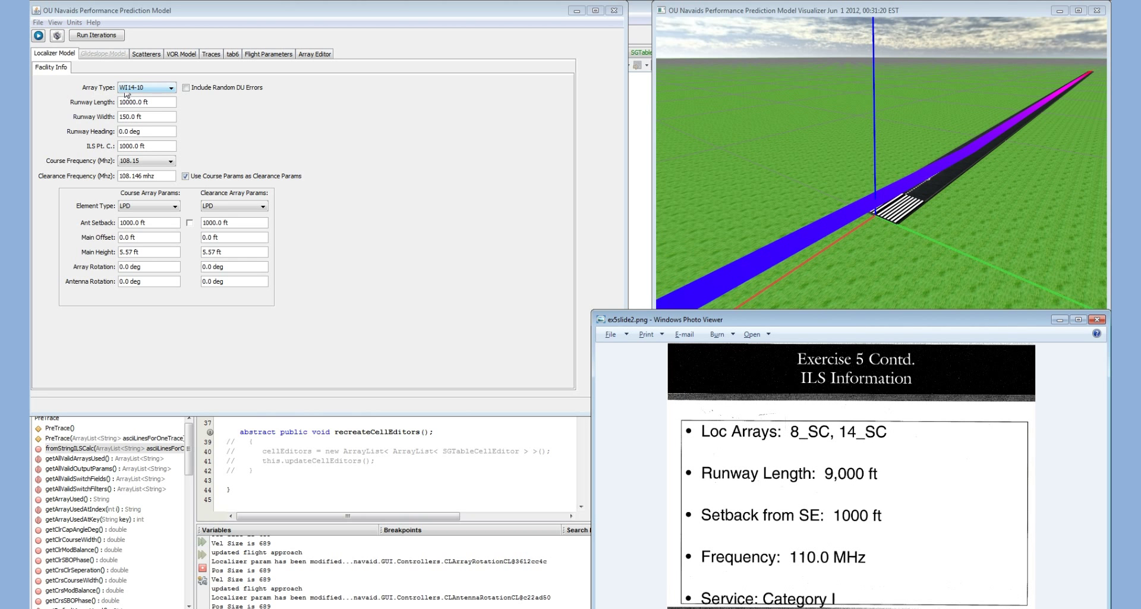
# Set the runway length to 9000 ft and the course frequency to 109.95 MHz.
pyautogui.moveTo(160, 105); pyautogui.dragTo(118, 102)
pyautogui.write('9000')
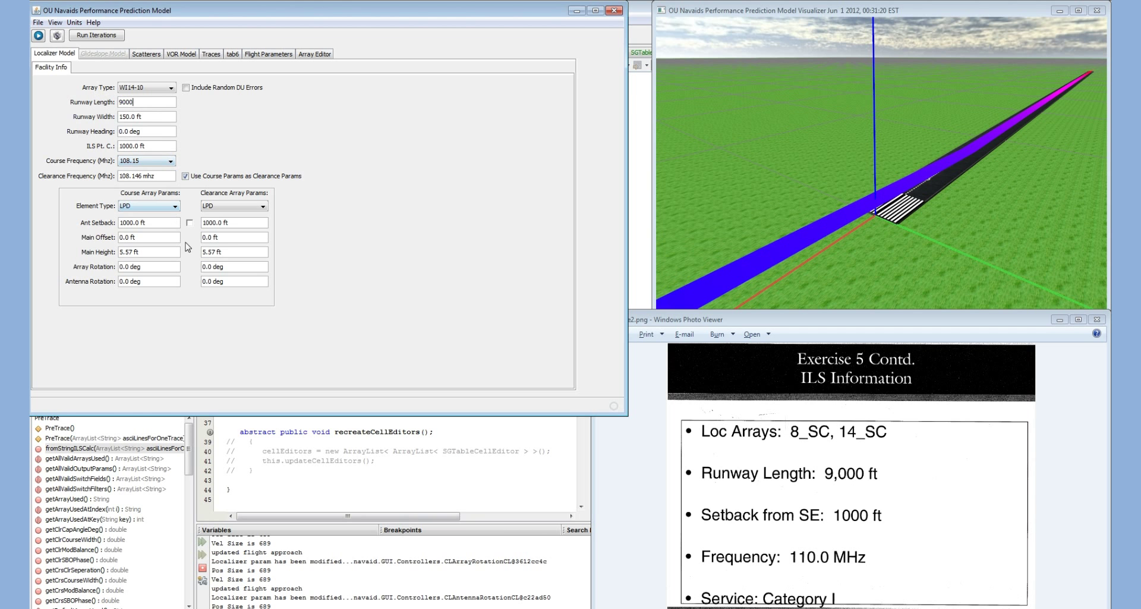
pyautogui.click(164, 223)
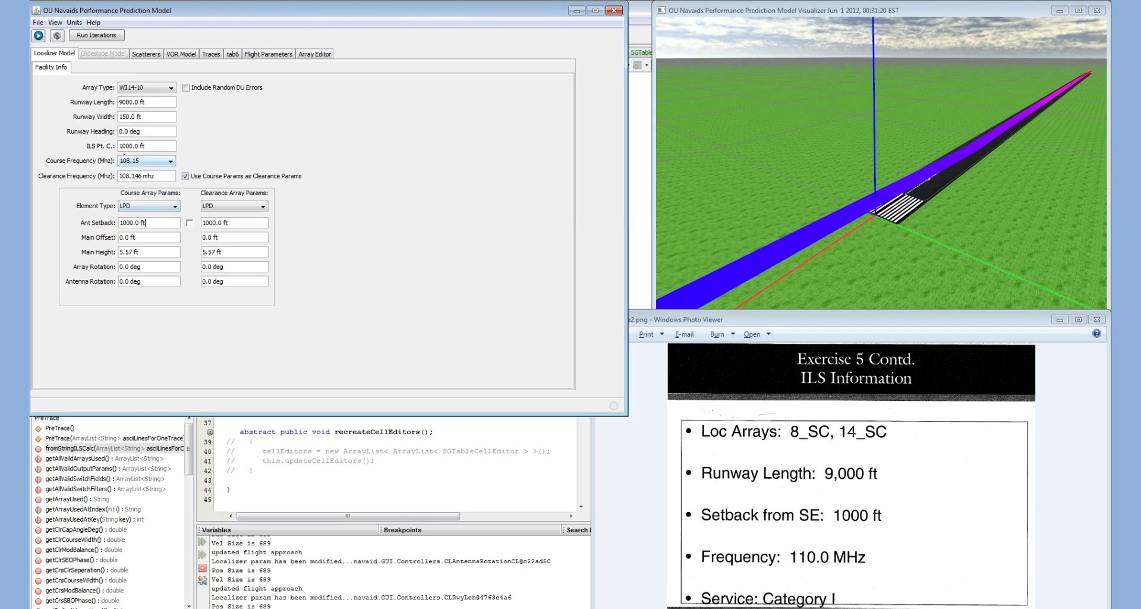
pyautogui.click(154, 161)
pyautogui.scroll(-3, 142, 202)
pyautogui.scroll(-1, 142, 203)
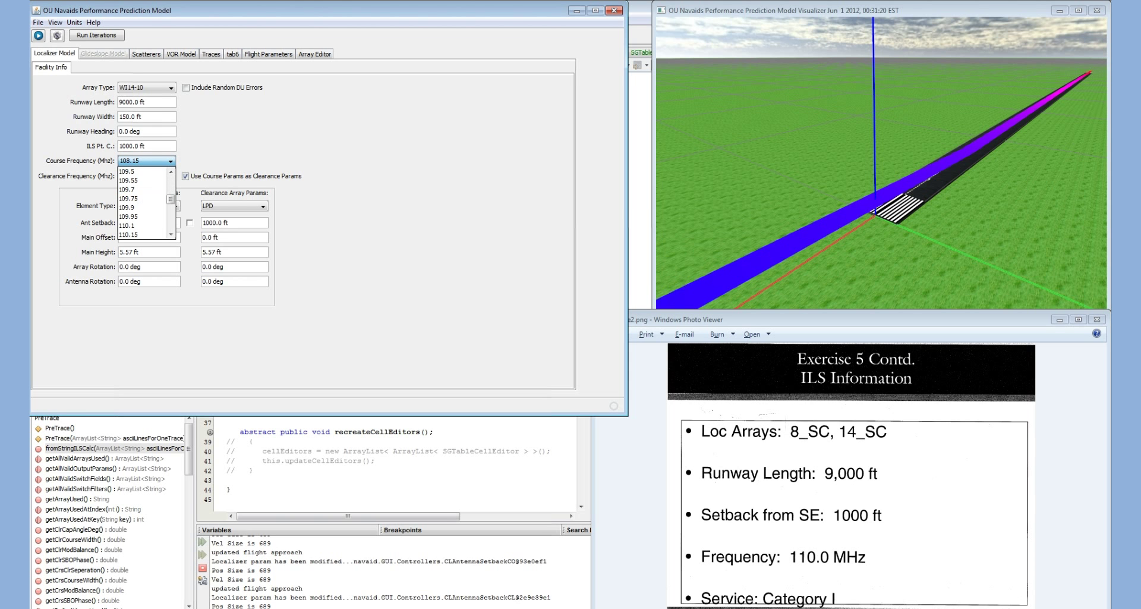
pyautogui.click(145, 218)
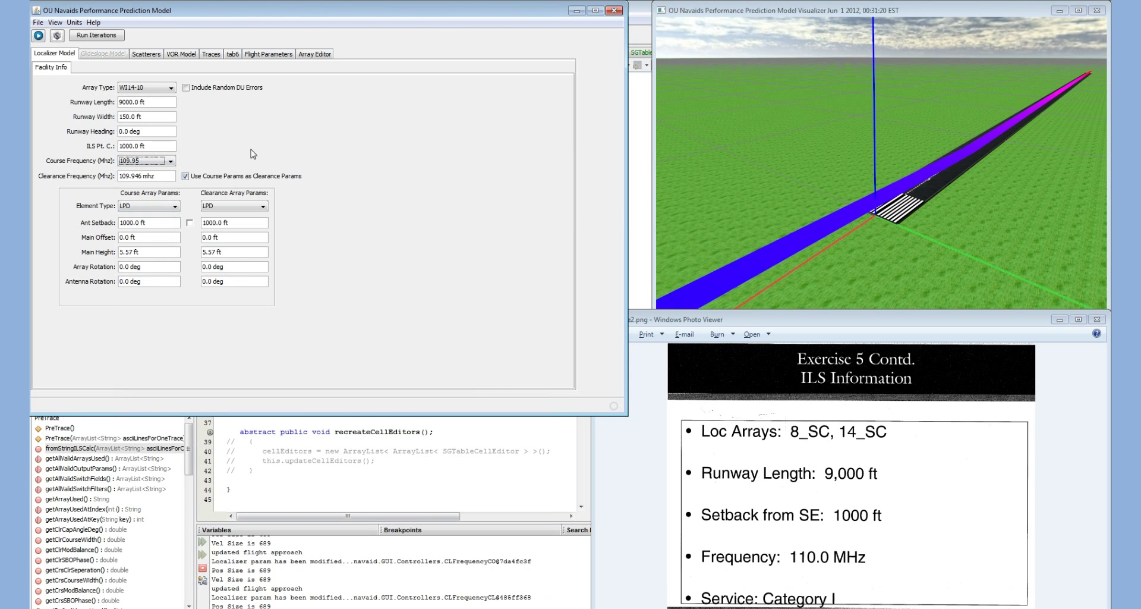
# Advance the slides to the Building Information slide and go to the Scatterers settings.
pyautogui.click(724, 324)
pyautogui.press('Right')
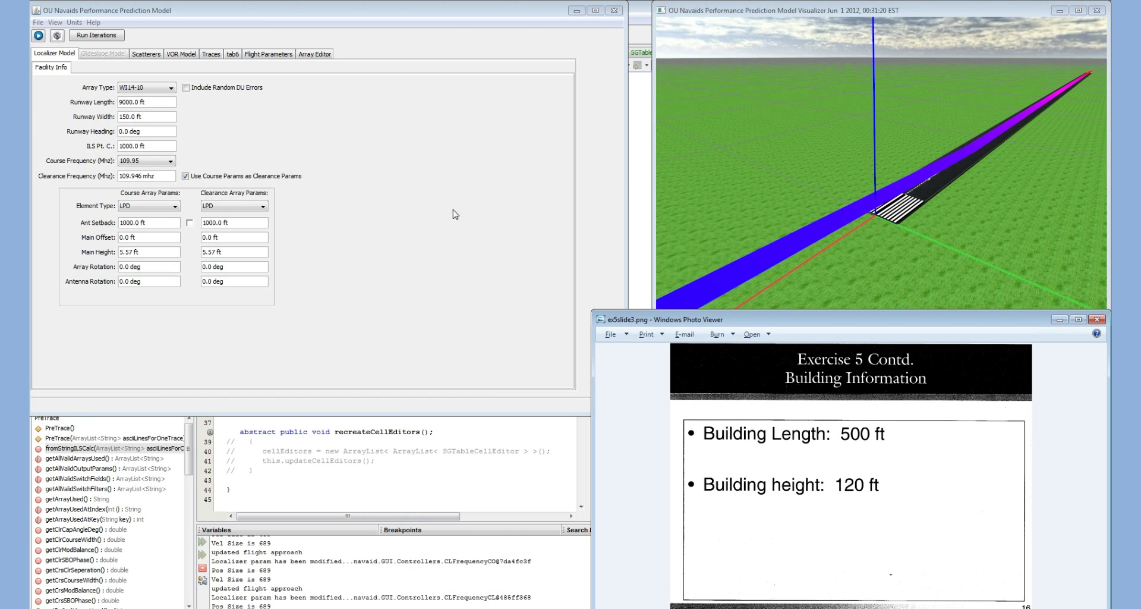
pyautogui.click(145, 54)
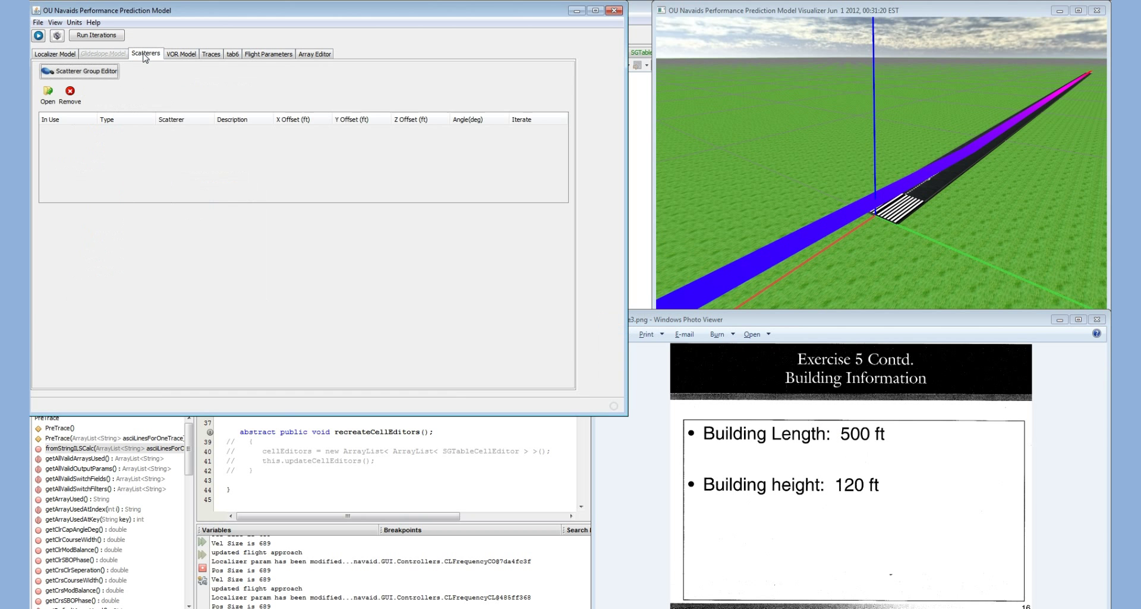
# Add a building scatterer with X1 -250 ft, X2 250 ft and height 120 ft.
pyautogui.click(76, 73)
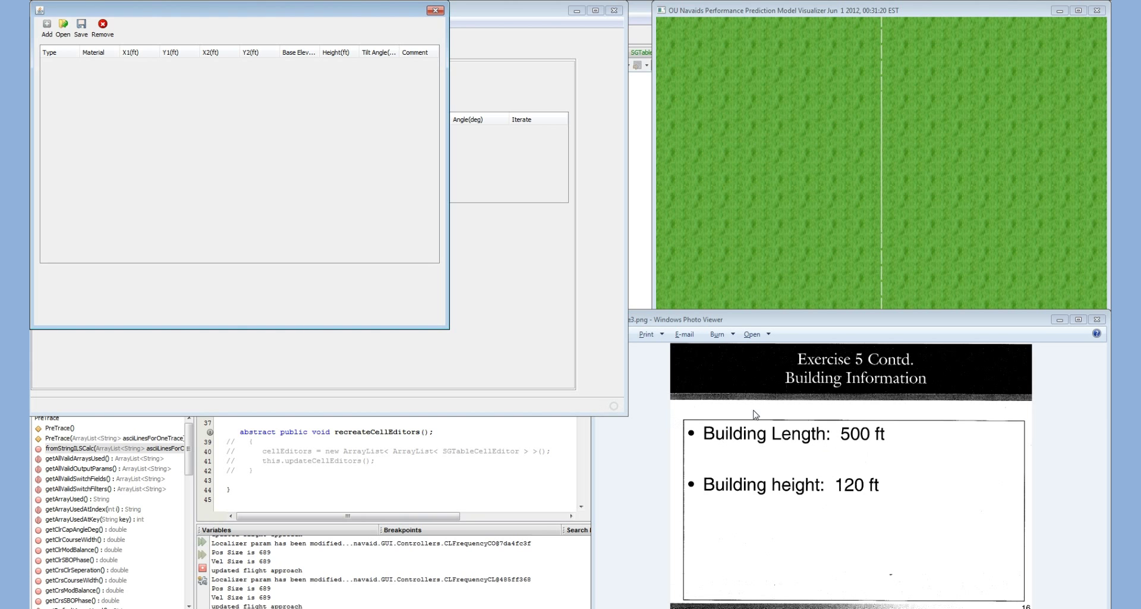
pyautogui.click(46, 26)
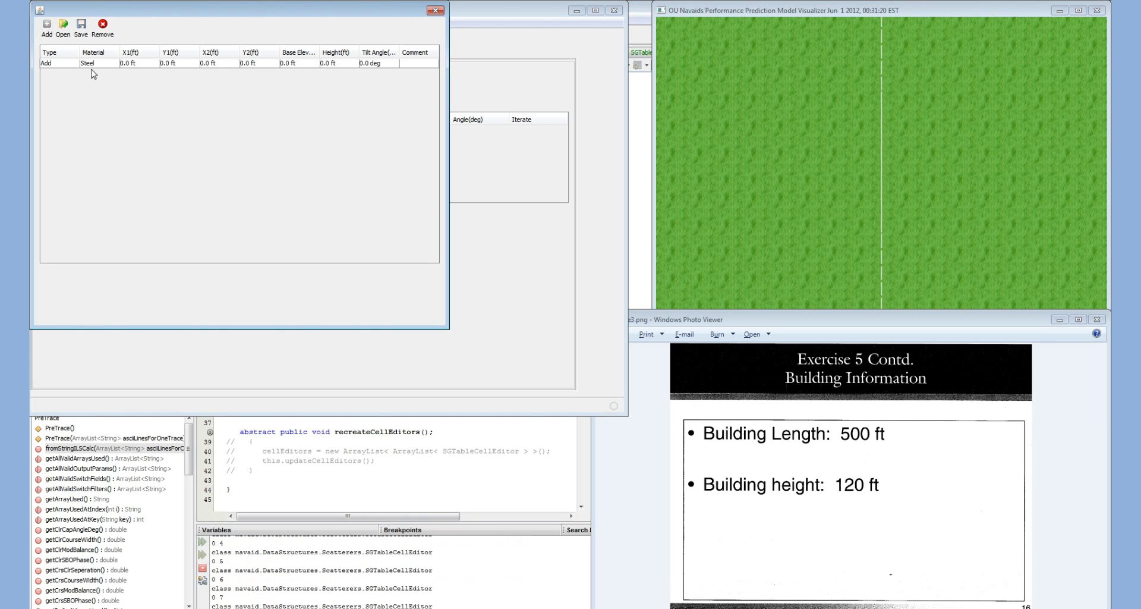
pyautogui.click(149, 64)
pyautogui.write('-250')
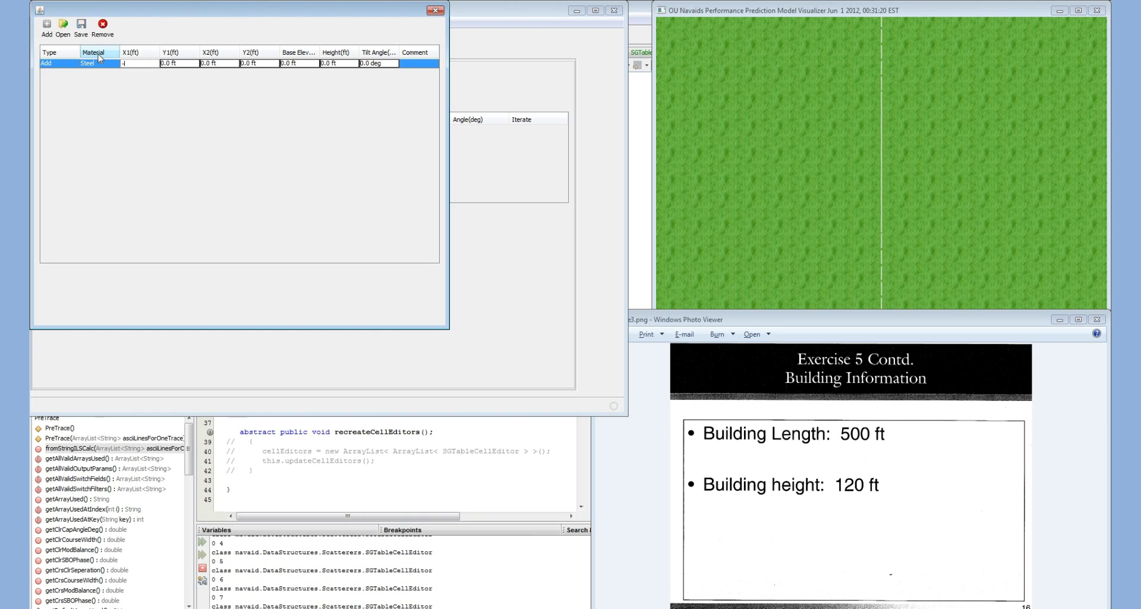
pyautogui.click(217, 63)
pyautogui.write('250')
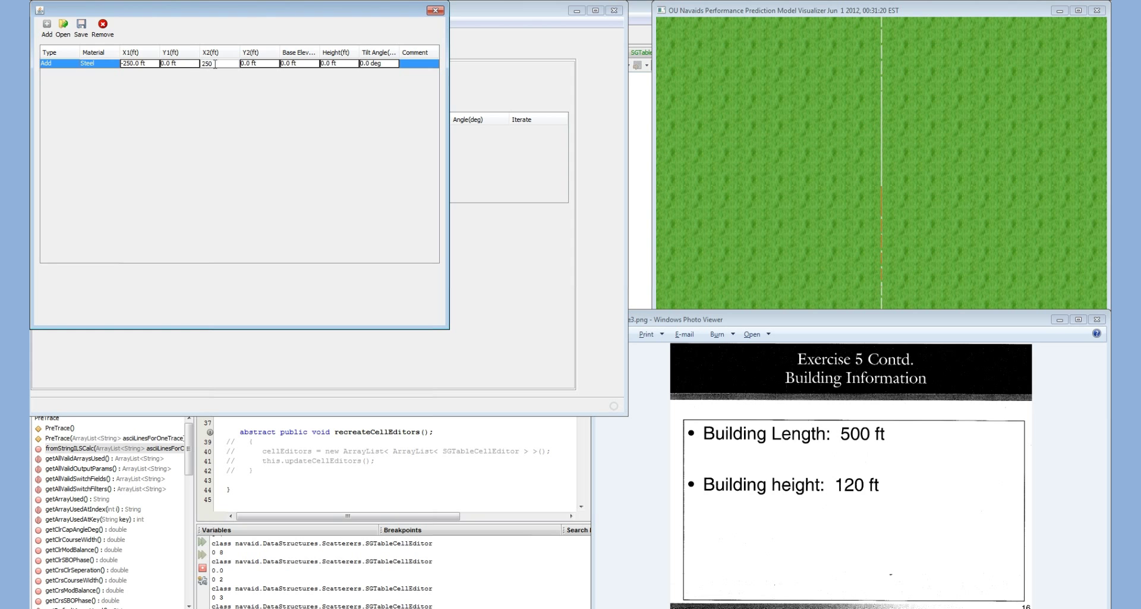
pyautogui.click(348, 63)
pyautogui.hotkey('ctrl', 'a')
pyautogui.write('12')
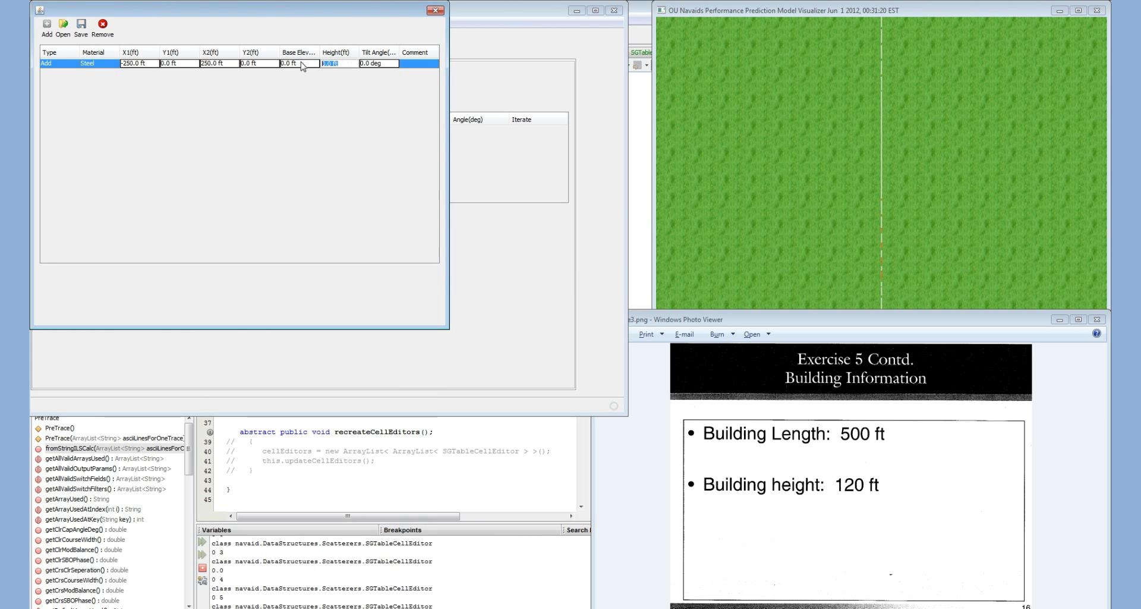
pyautogui.write('0')
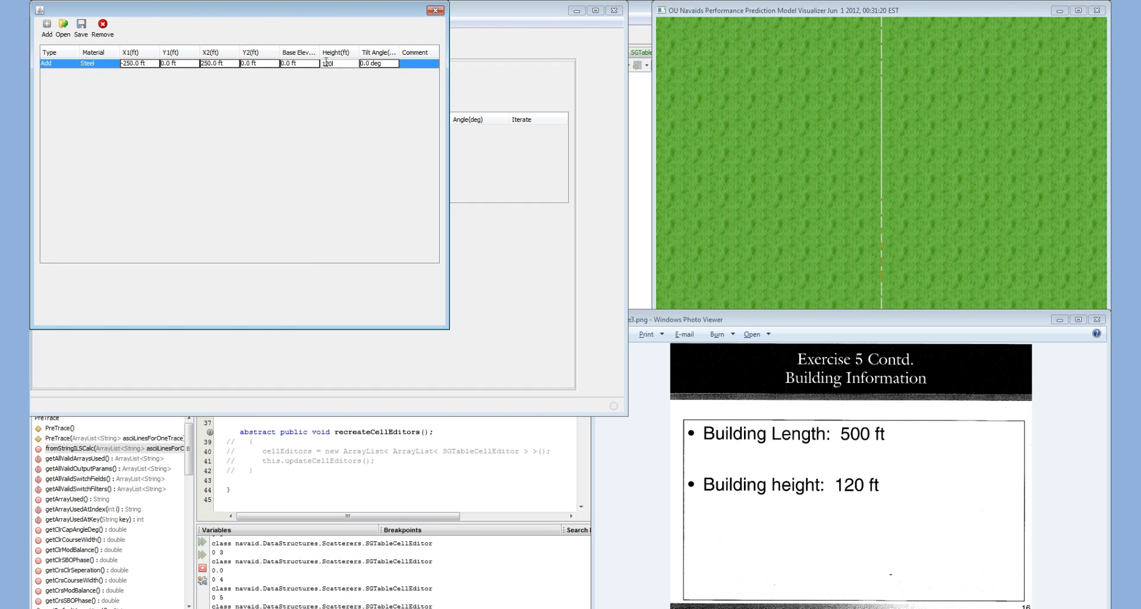
pyautogui.press('Return')
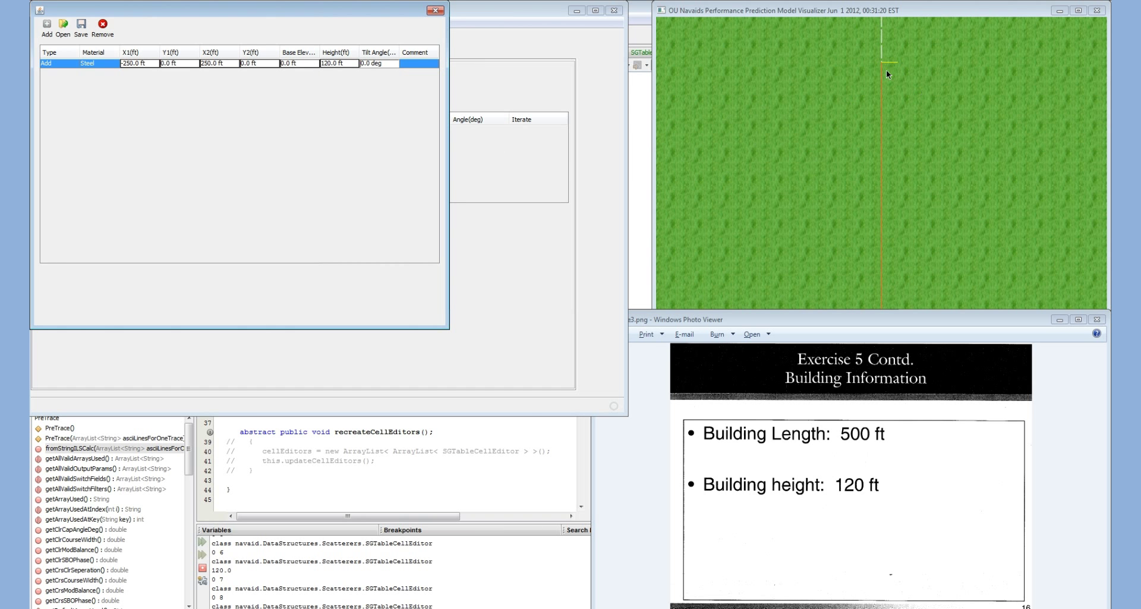
# Check the building in the 3-D visualizer, then save the group as example5.psc.
pyautogui.click(901, 163)
pyautogui.moveTo(901, 163)
pyautogui.mouseDown()
pyautogui.moveTo(897, 173)
pyautogui.moveTo(880, 163)
pyautogui.mouseUp()
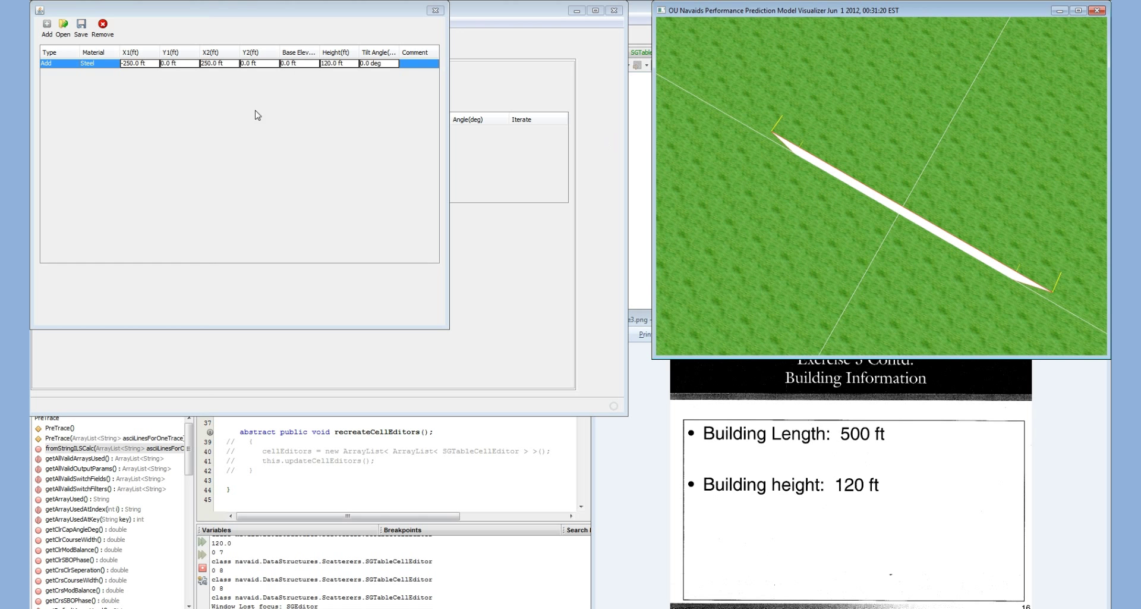
pyautogui.click(81, 26)
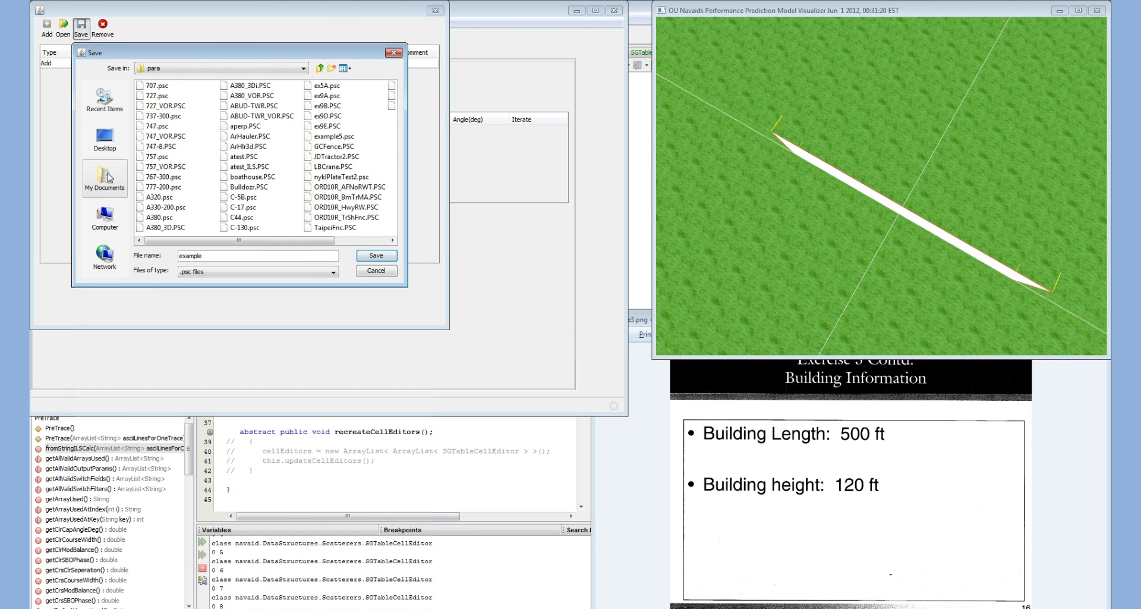
pyautogui.click(334, 136)
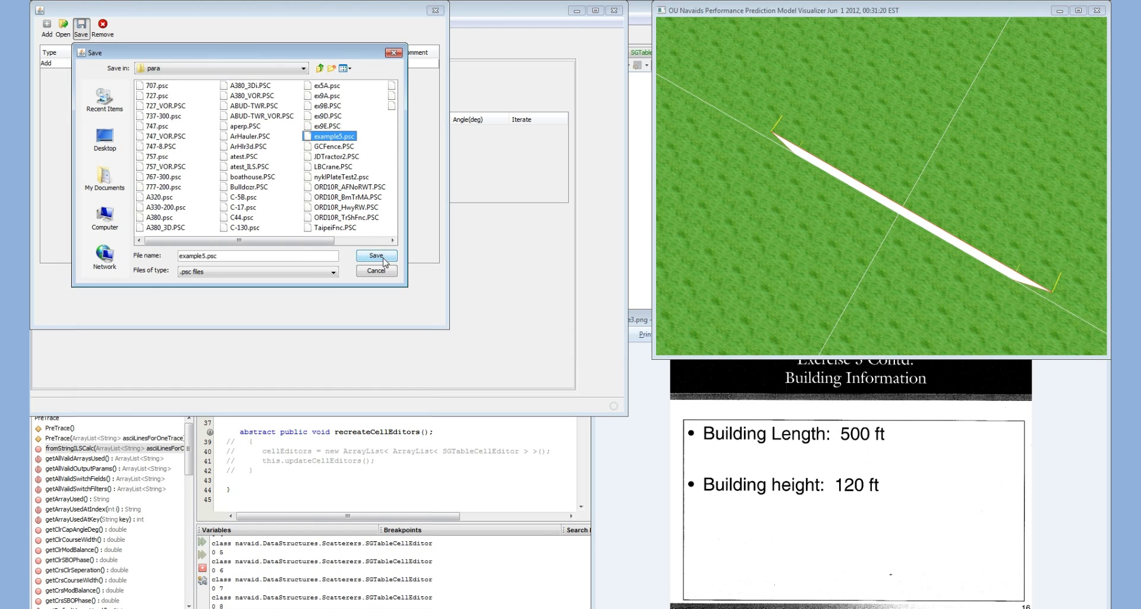
pyautogui.click(376, 255)
pyautogui.click(435, 11)
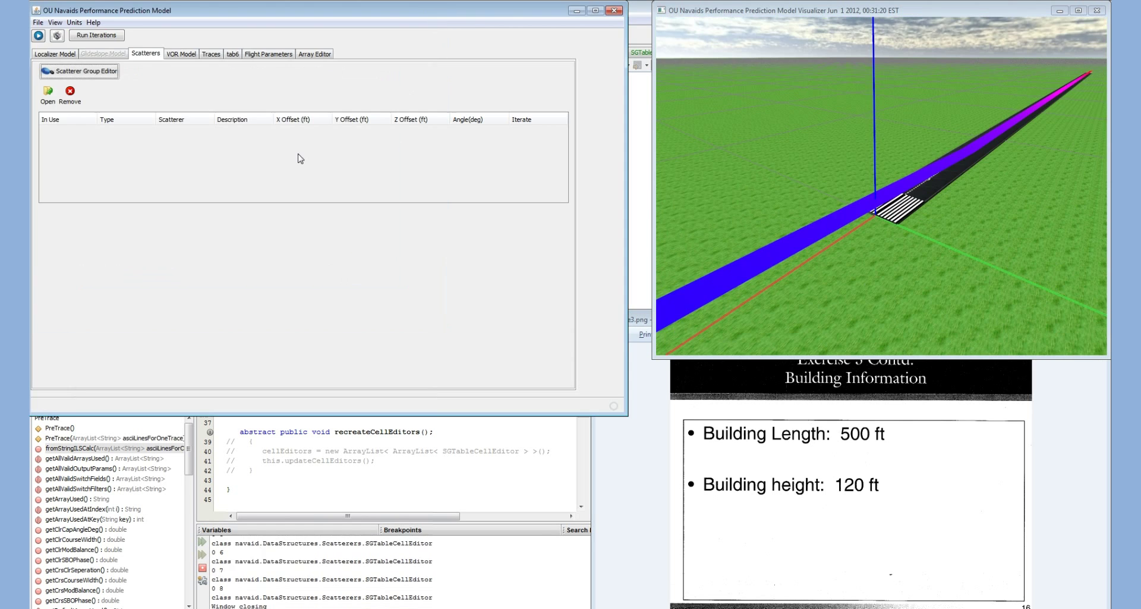
# Load example5.psc and enable iteration for the building scatterer.
pyautogui.click(48, 94)
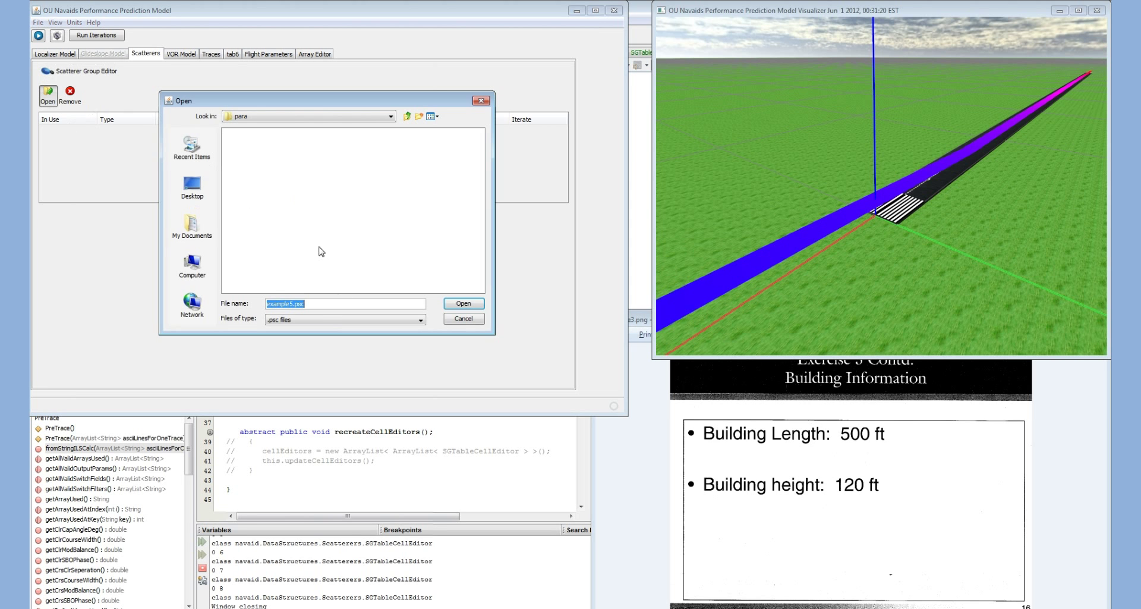
pyautogui.click(464, 305)
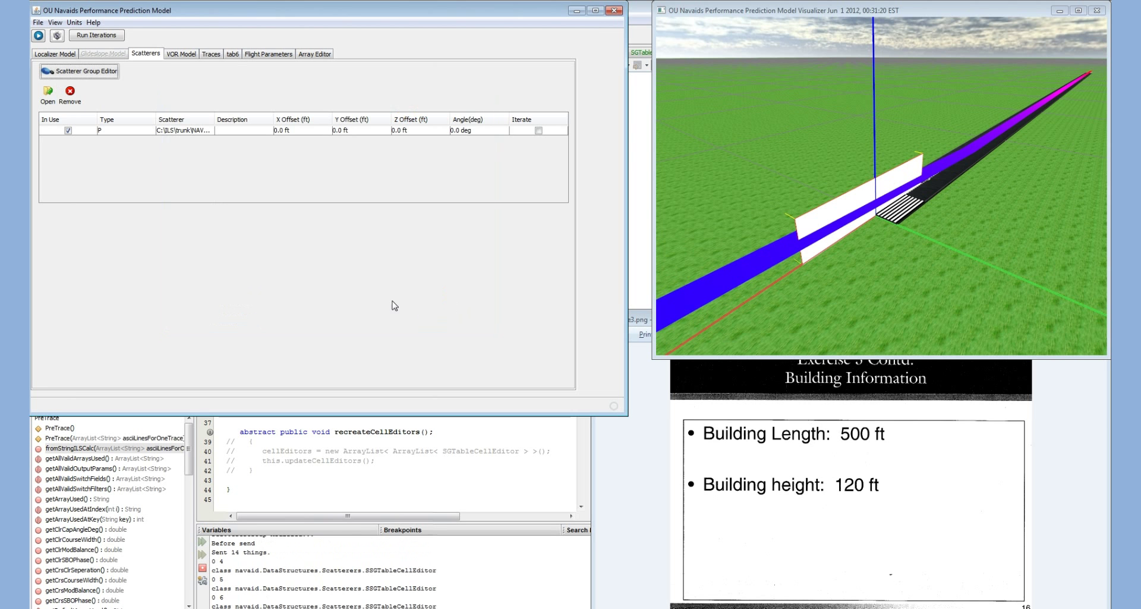
pyautogui.click(538, 131)
pyautogui.click(639, 319)
pyautogui.press('Right')
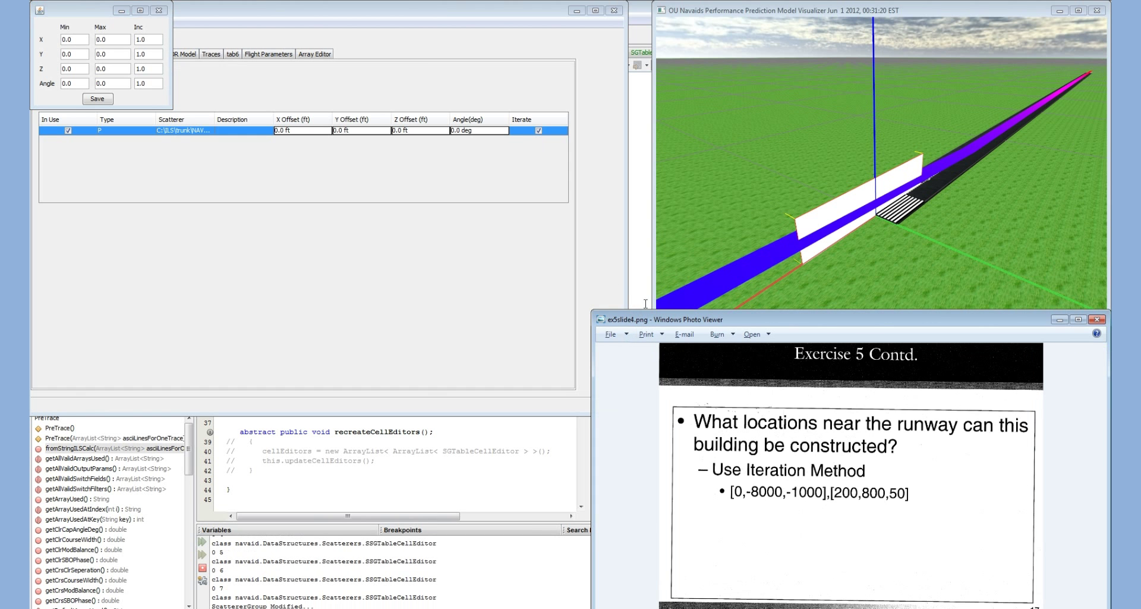
# Save iteration ranges X -8000 to 0 step 1000 and Y 200 to 800 step 50.
pyautogui.doubleClick(68, 40)
pyautogui.write('-8000')
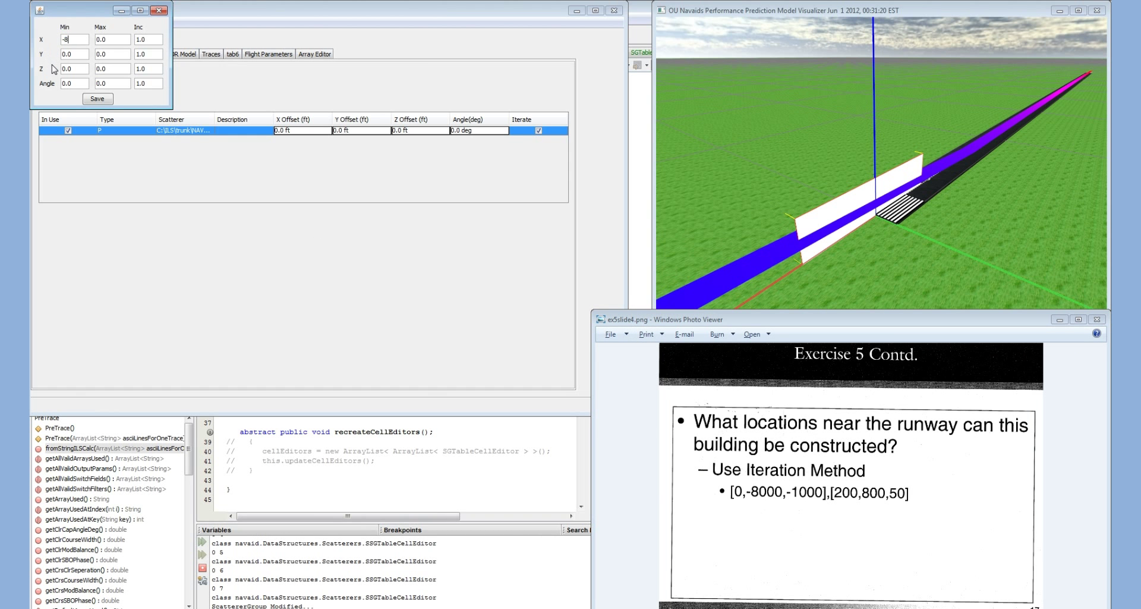
pyautogui.doubleClick(160, 40)
pyautogui.write('1000')
pyautogui.moveTo(83, 56)
pyautogui.mouseDown()
pyautogui.moveTo(53, 57)
pyautogui.moveTo(75, 52)
pyautogui.mouseUp()
pyautogui.write('200')
pyautogui.write('800')
pyautogui.write('50')
pyautogui.click(98, 99)
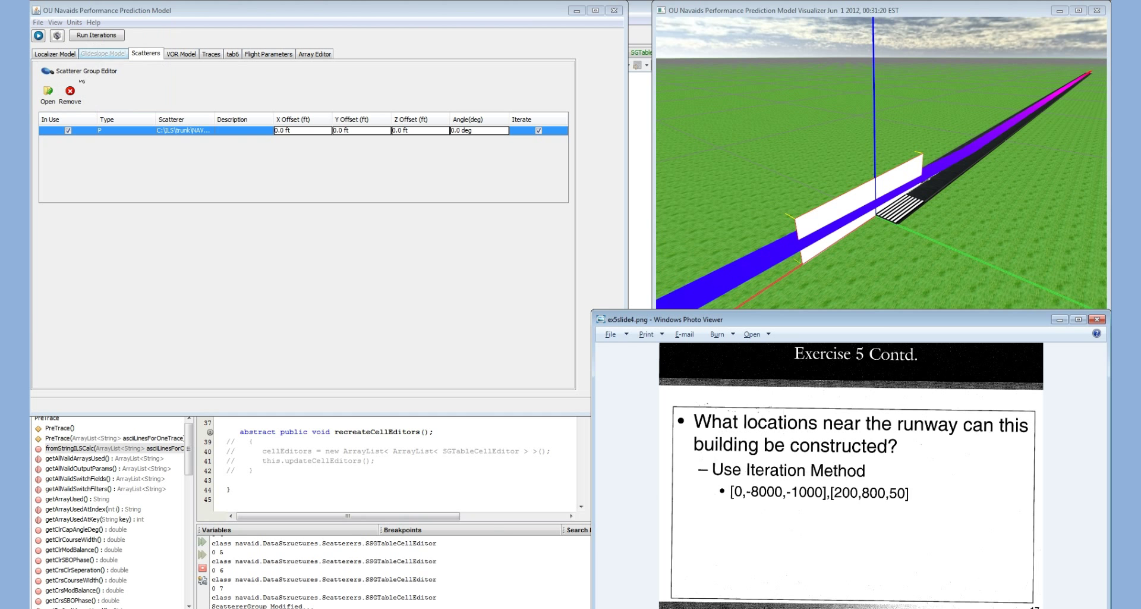
# Review the trace and flight parameter settings, then run the building-position iterations.
pyautogui.click(99, 37)
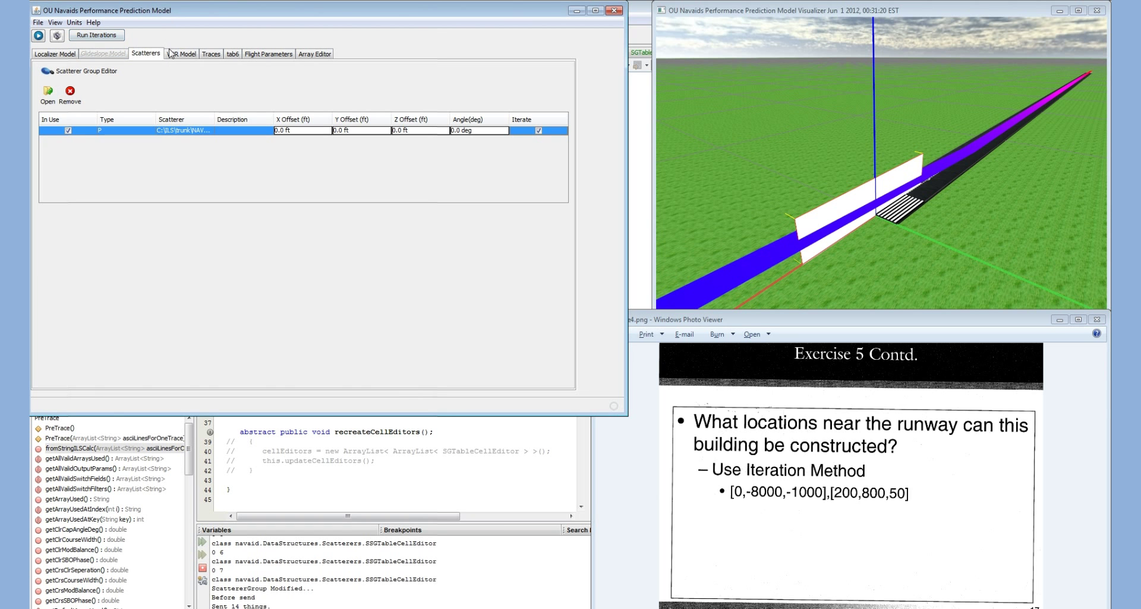
pyautogui.click(212, 57)
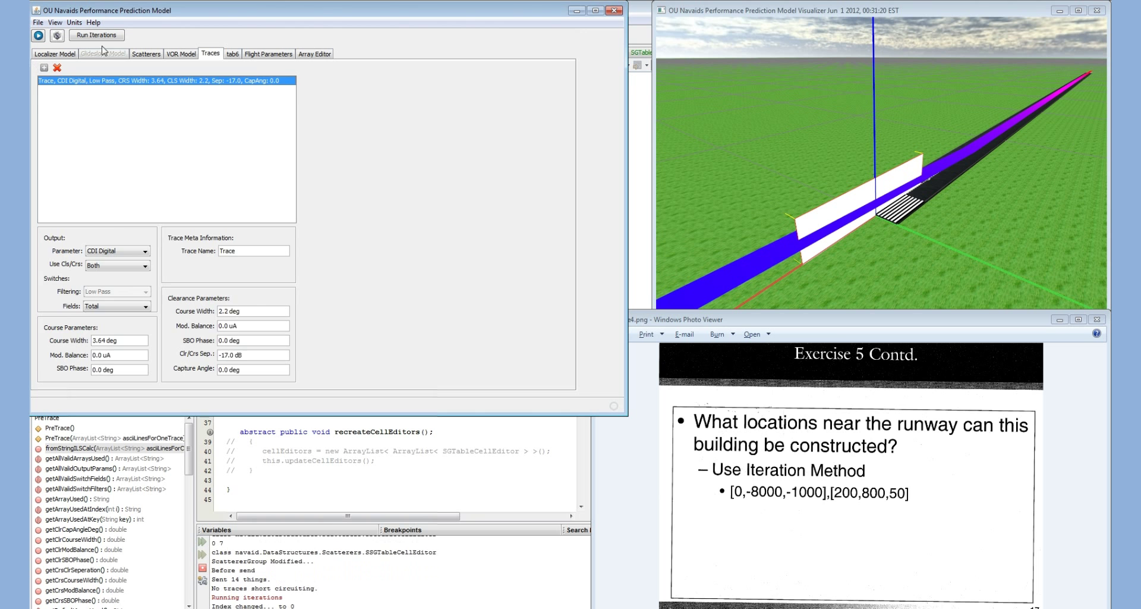
pyautogui.click(269, 54)
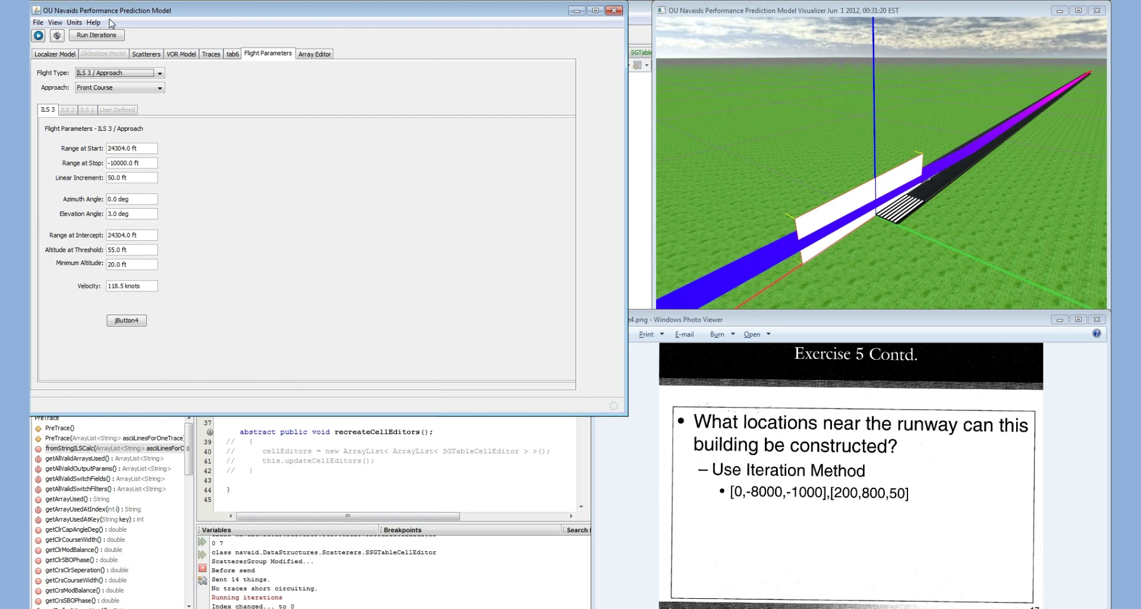
pyautogui.click(104, 37)
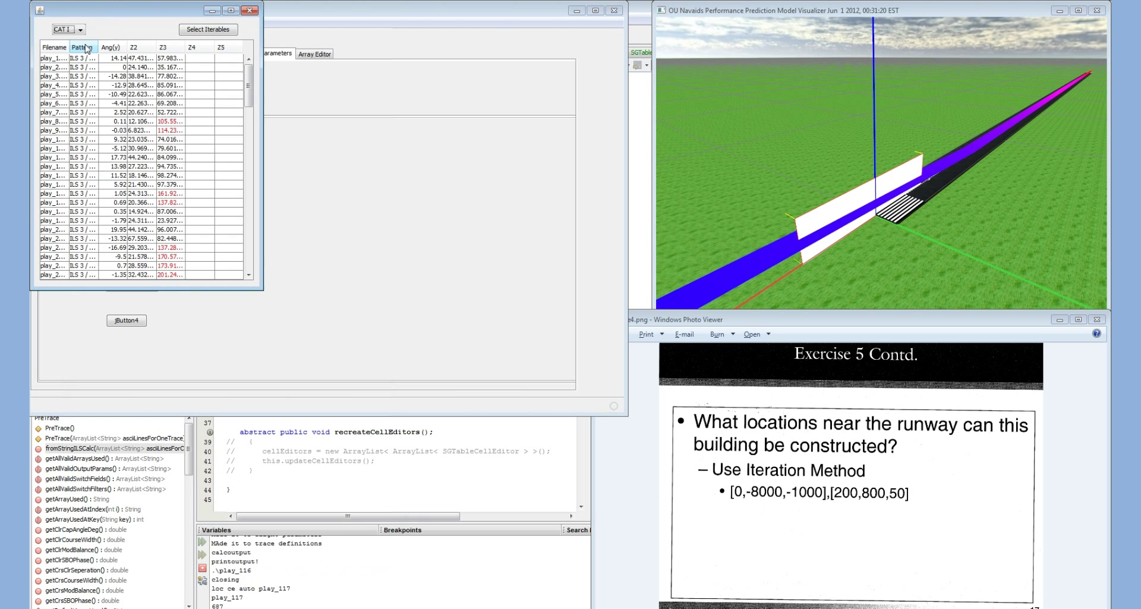
pyautogui.moveTo(131, 12); pyautogui.dragTo(367, 73)
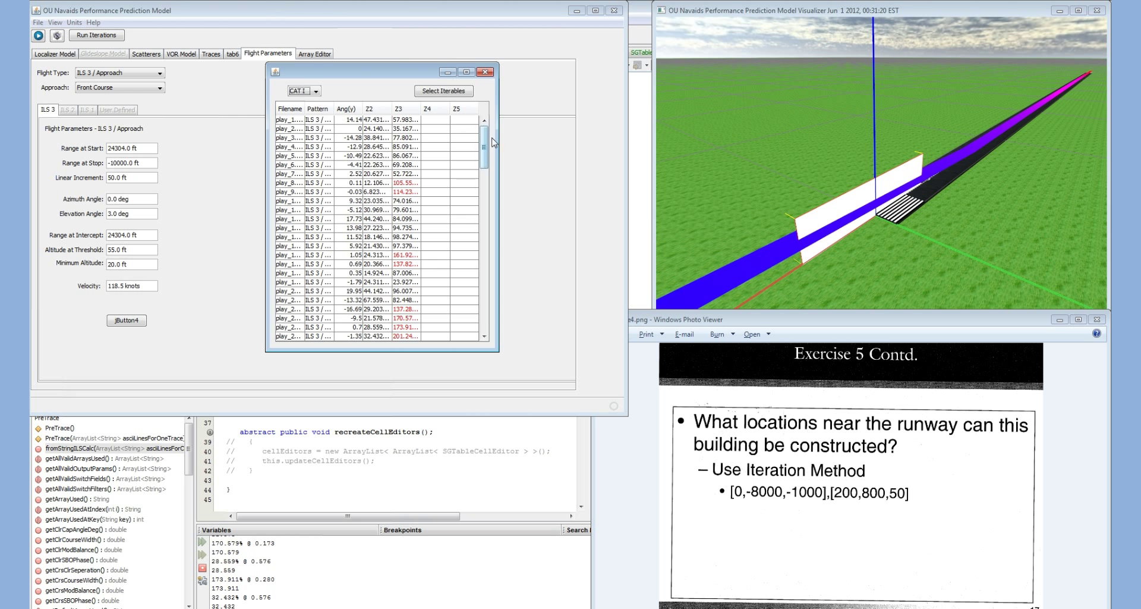
pyautogui.moveTo(482, 144); pyautogui.dragTo(484, 237)
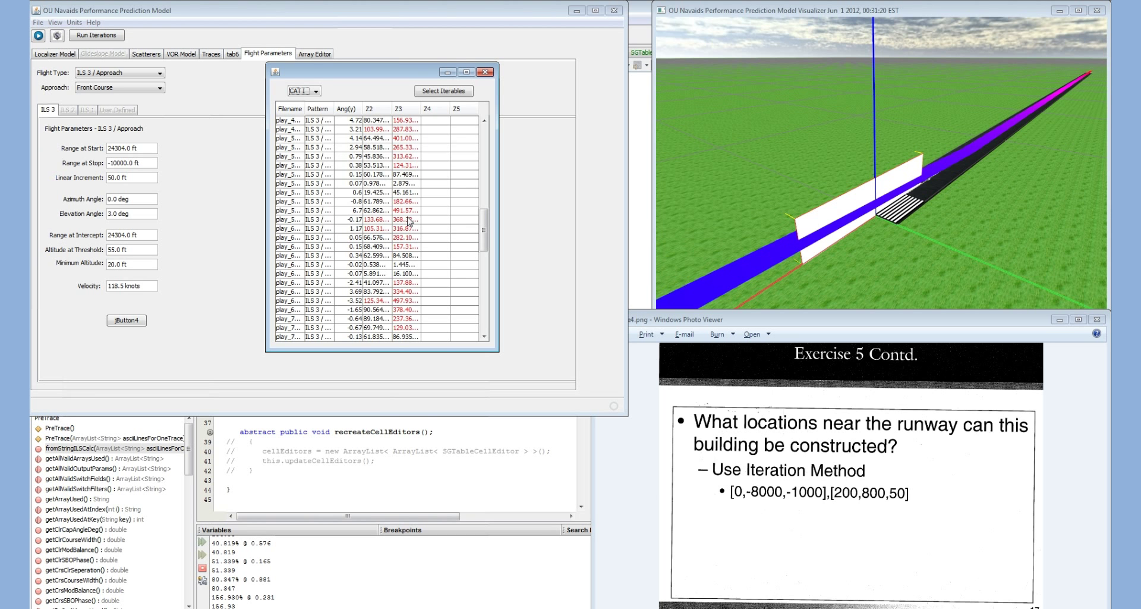
pyautogui.doubleClick(411, 223)
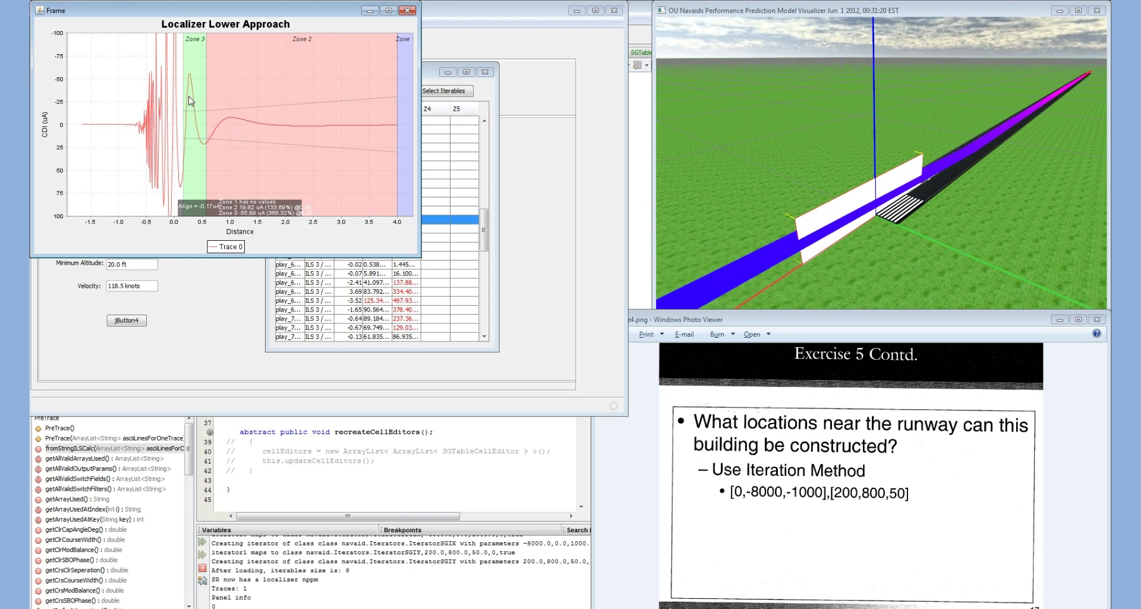
pyautogui.moveTo(175, 61); pyautogui.dragTo(213, 134)
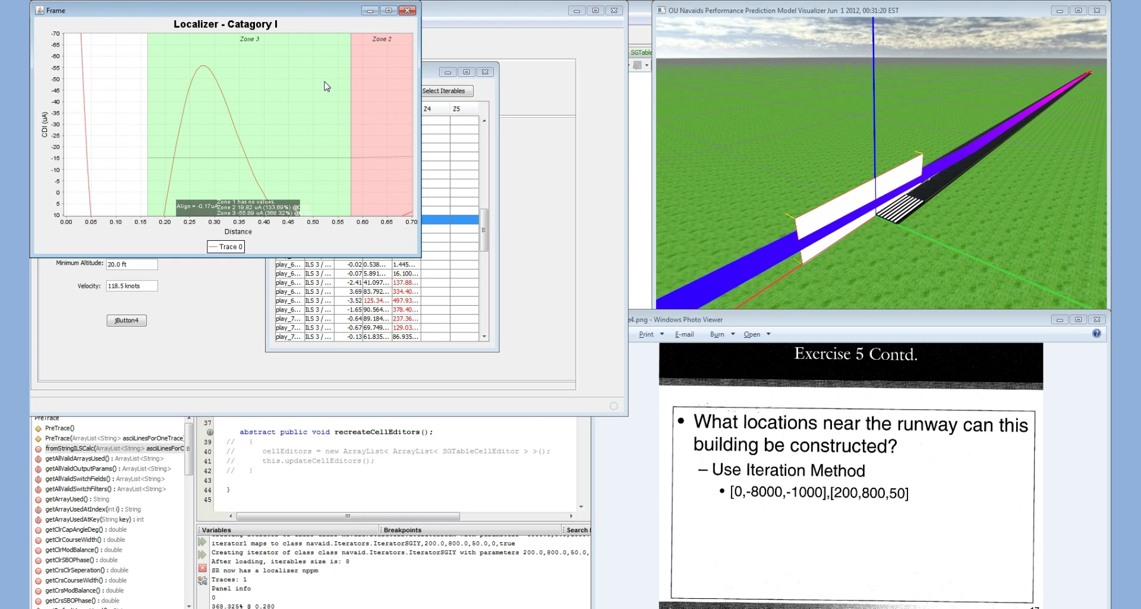
pyautogui.click(267, 151)
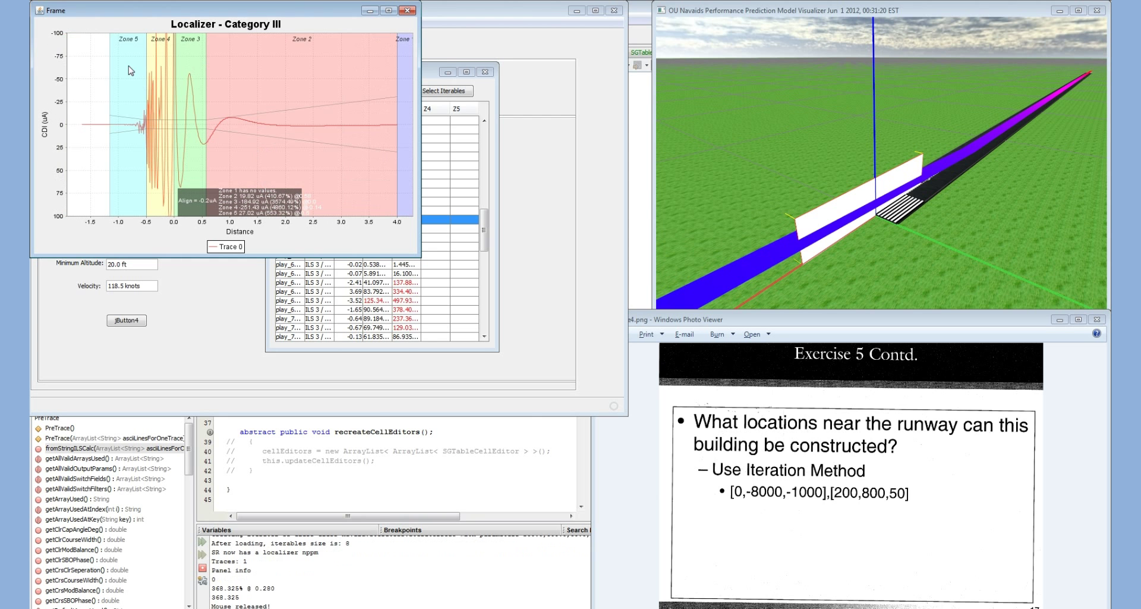
pyautogui.click(408, 11)
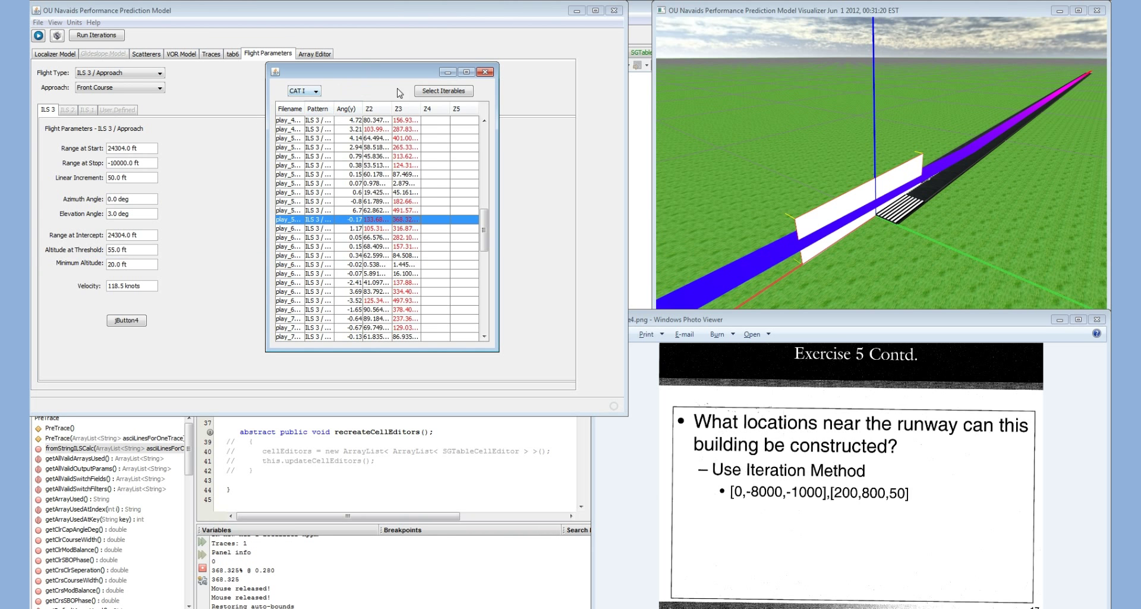
# Plot the CAT I results over SGI X and SGI Y, showing Zone 3 values.
pyautogui.click(442, 91)
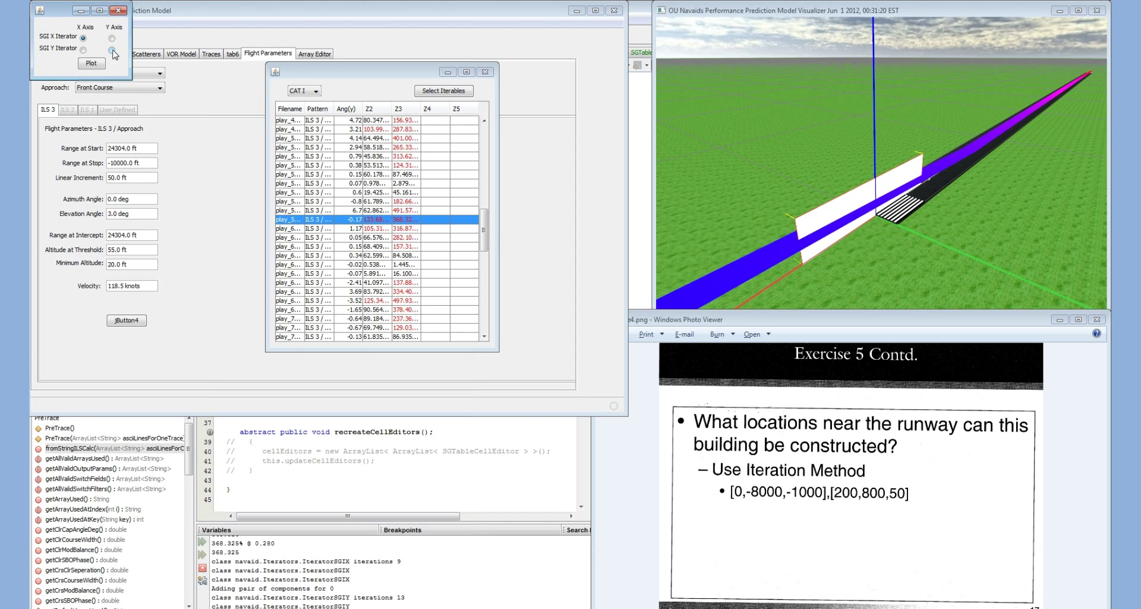
pyautogui.click(96, 64)
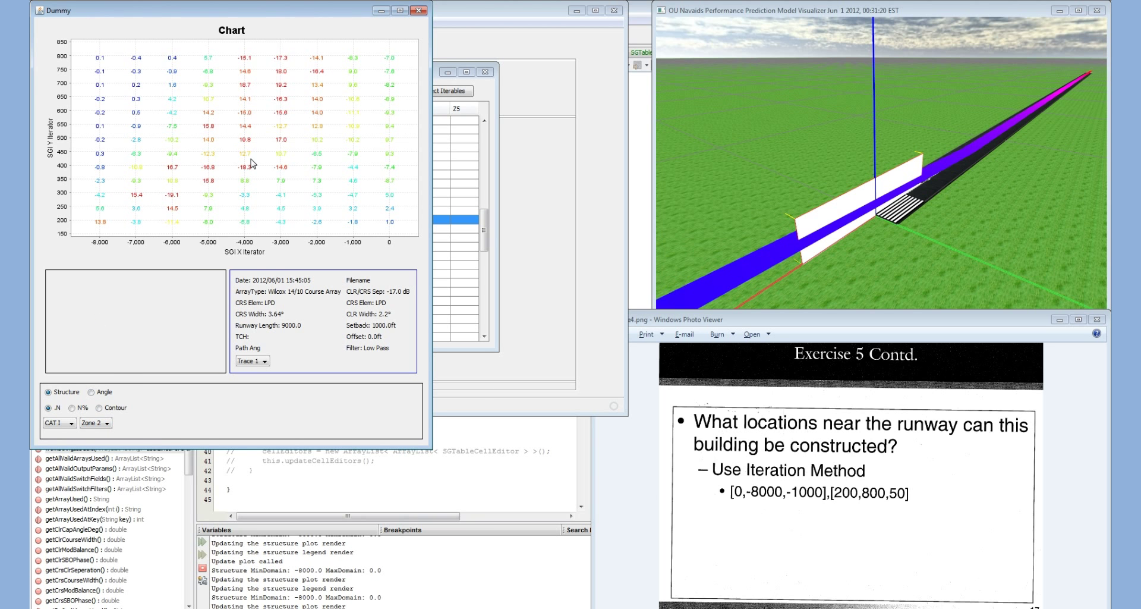
pyautogui.click(108, 423)
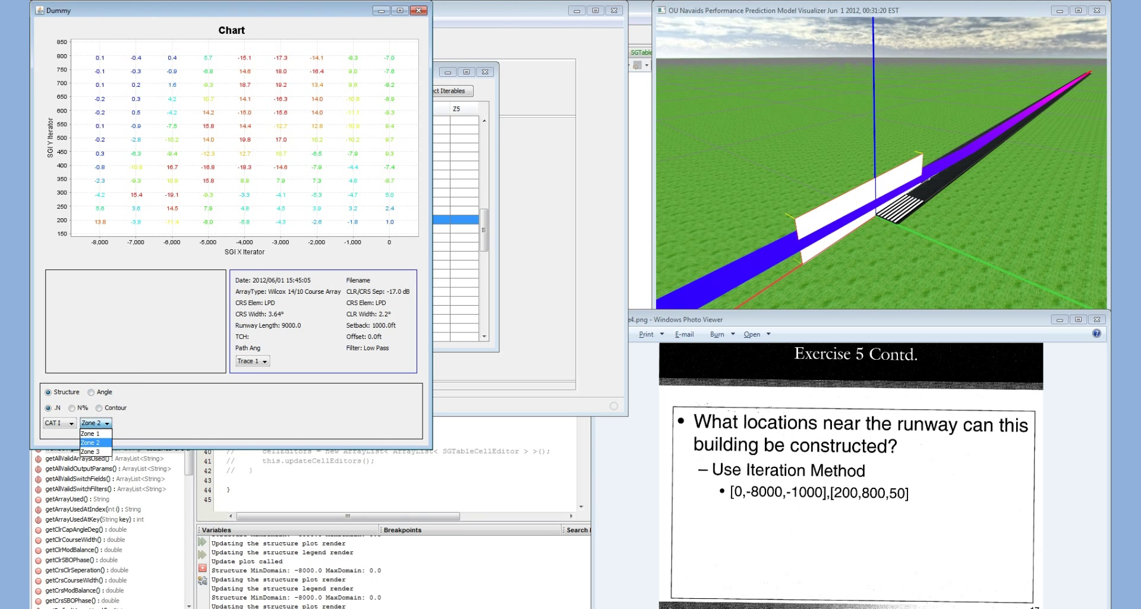
pyautogui.click(97, 452)
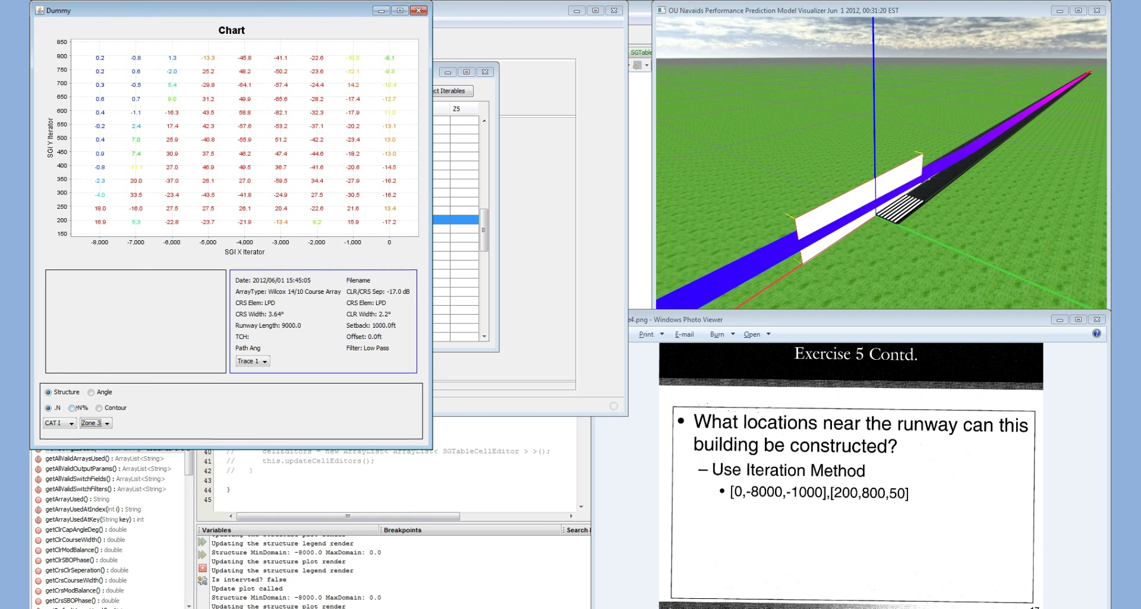
# Show the chart as N% of tolerance for Zone 2.
pyautogui.click(72, 408)
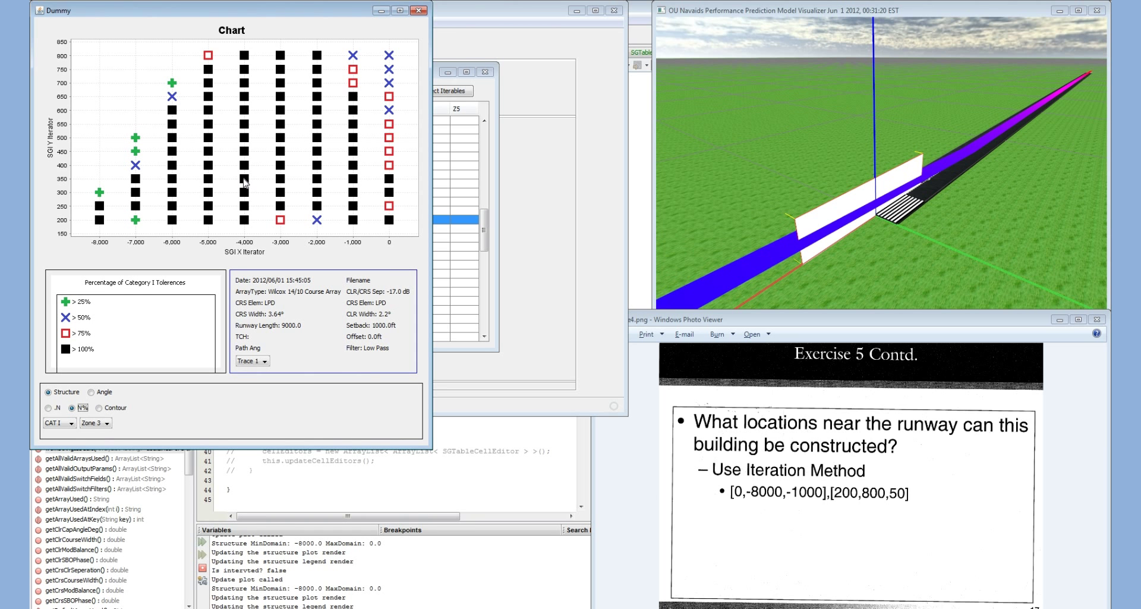
pyautogui.click(104, 424)
pyautogui.click(105, 443)
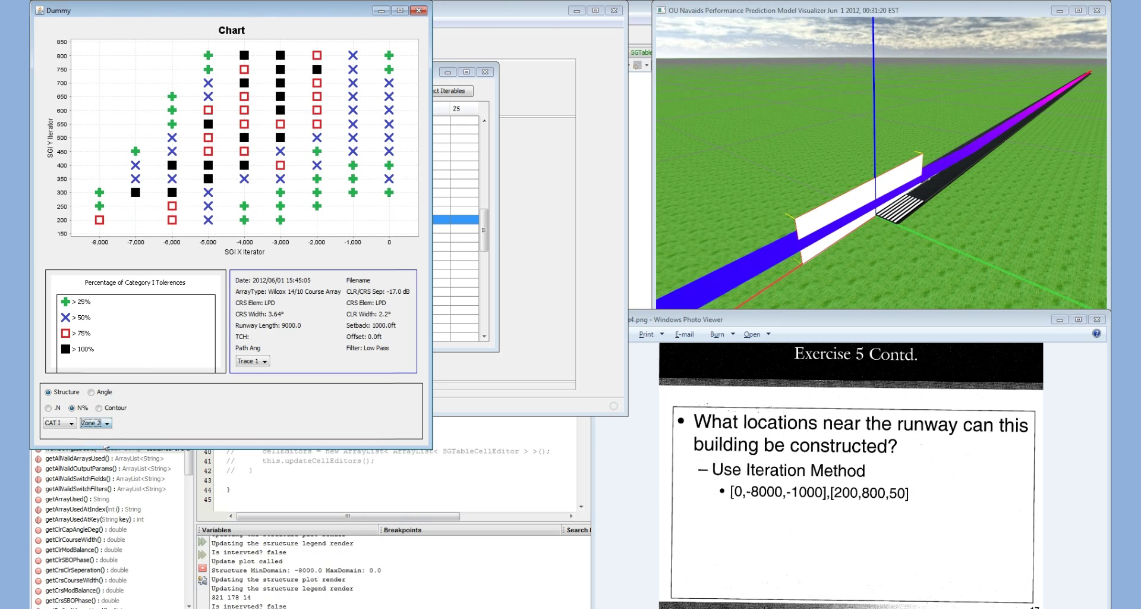